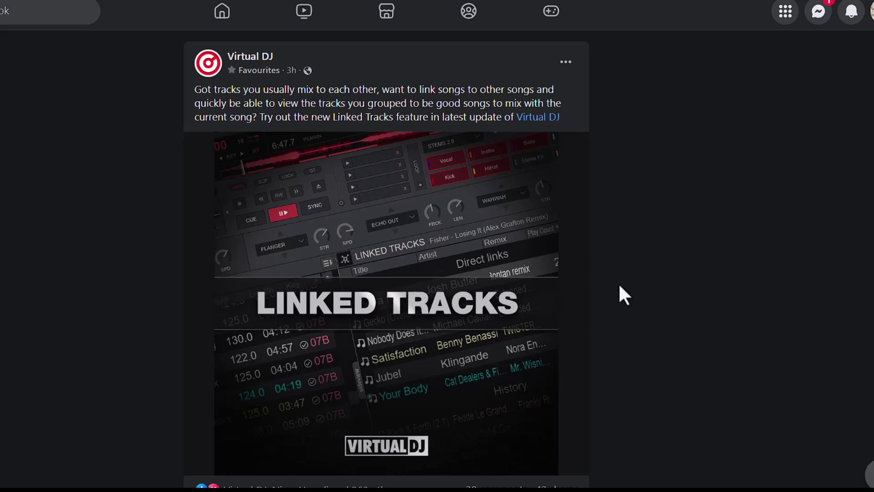
Switch to VirtualDJ, bring up the Instant Filters settings with the yellow Key is G# rule, and move them up-left
key("alt+Tab")
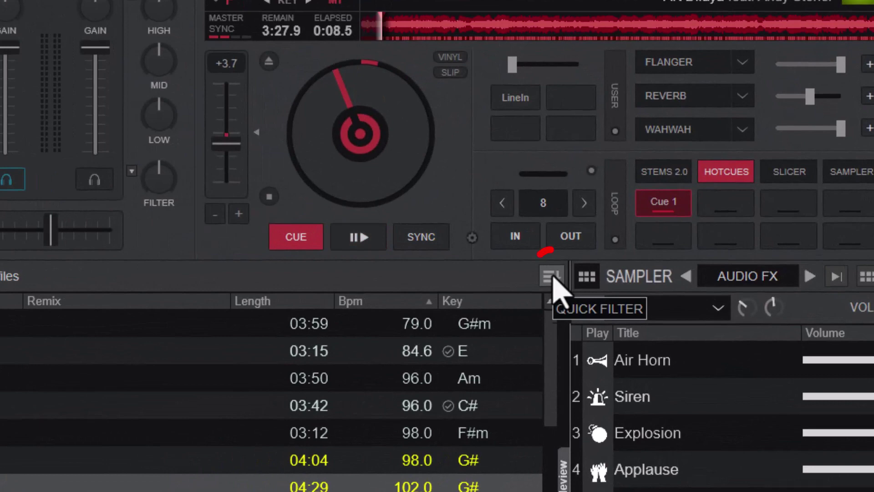
left_click(553, 279)
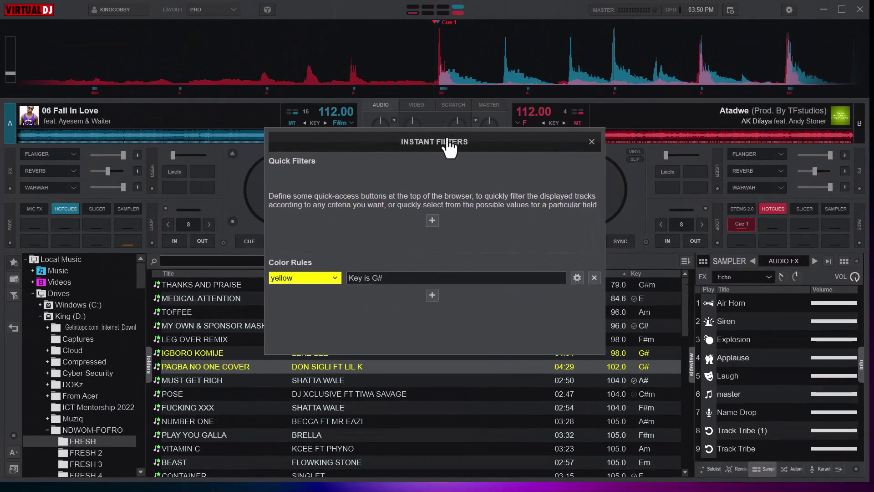
left_click_drag(420, 149, 250, 93)
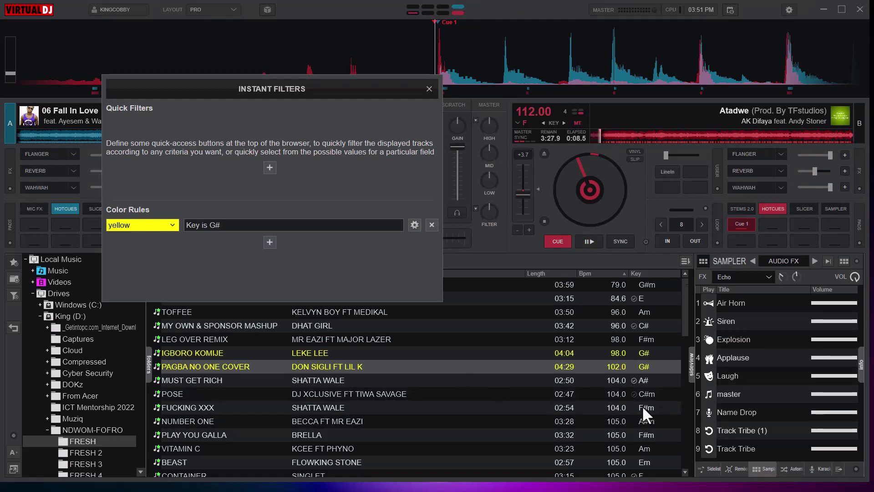
Add a green colour rule with the condition Key is A#
left_click(270, 241)
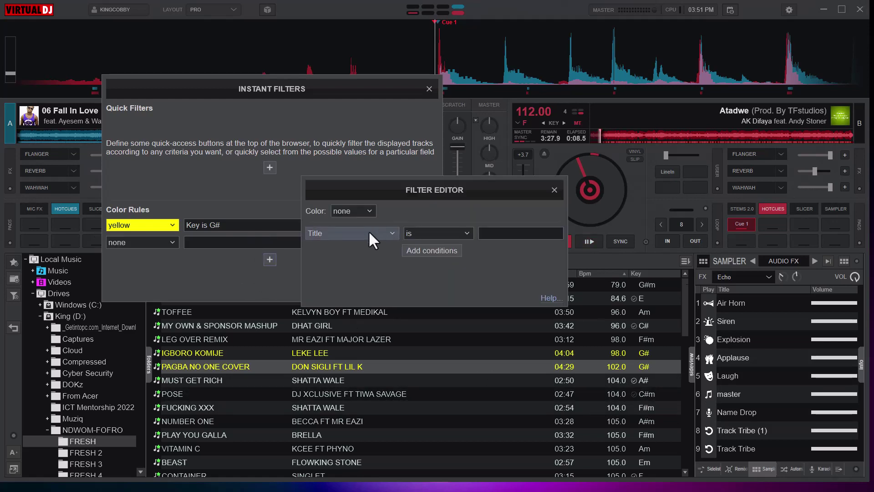
left_click(360, 212)
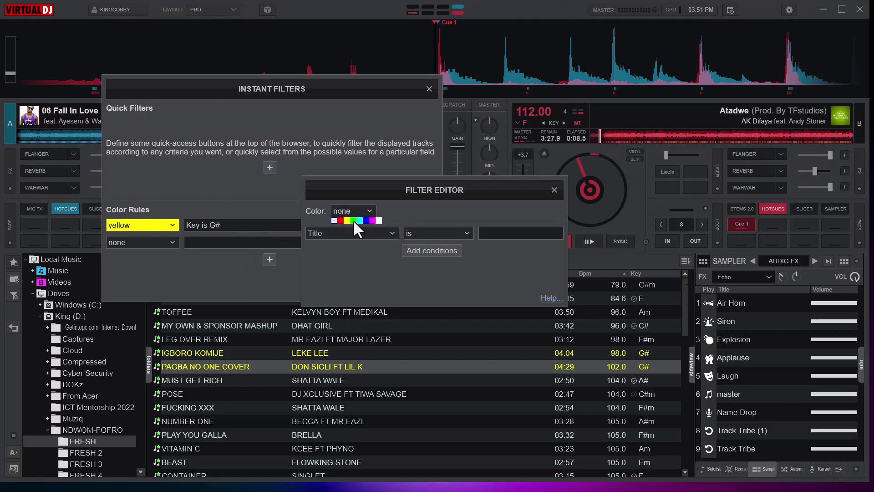
left_click(353, 220)
left_click(387, 233)
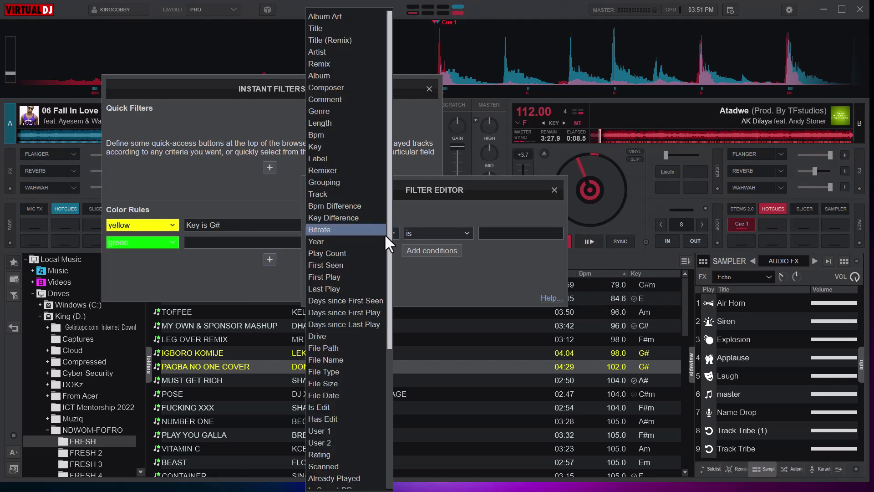
left_click(360, 147)
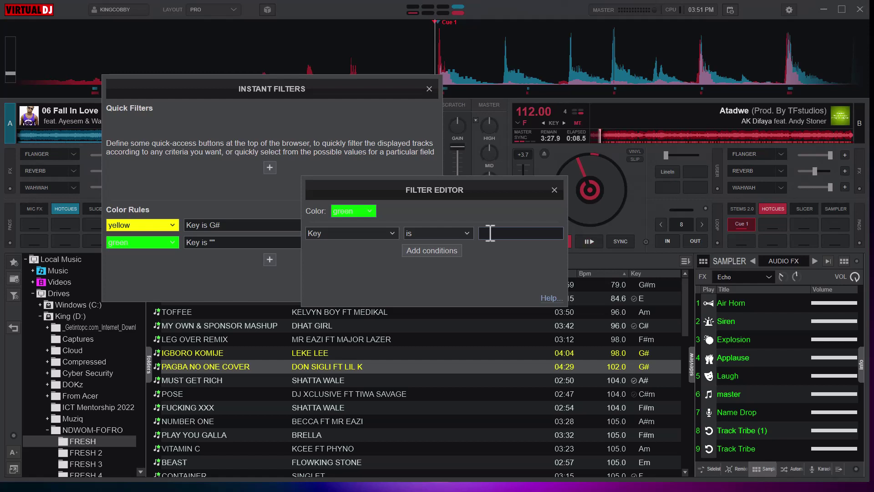
type("A#")
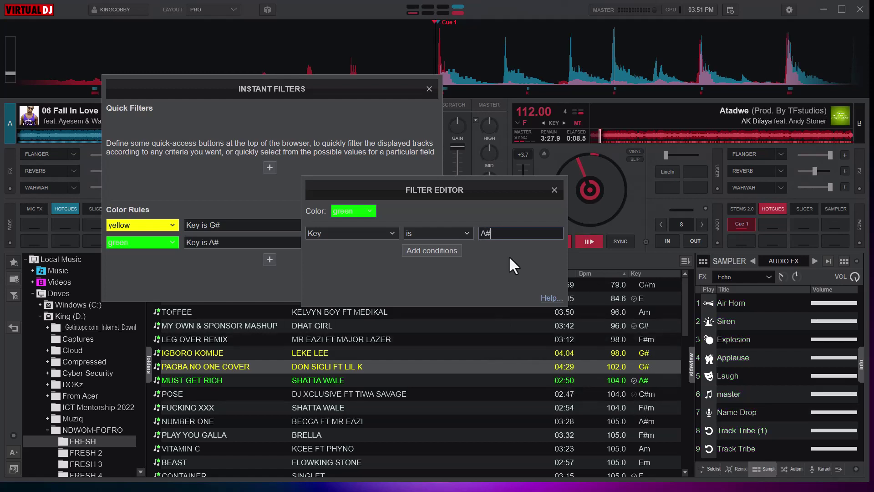
Add a second condition Bpm >= 100 to the green rule
left_click(420, 251)
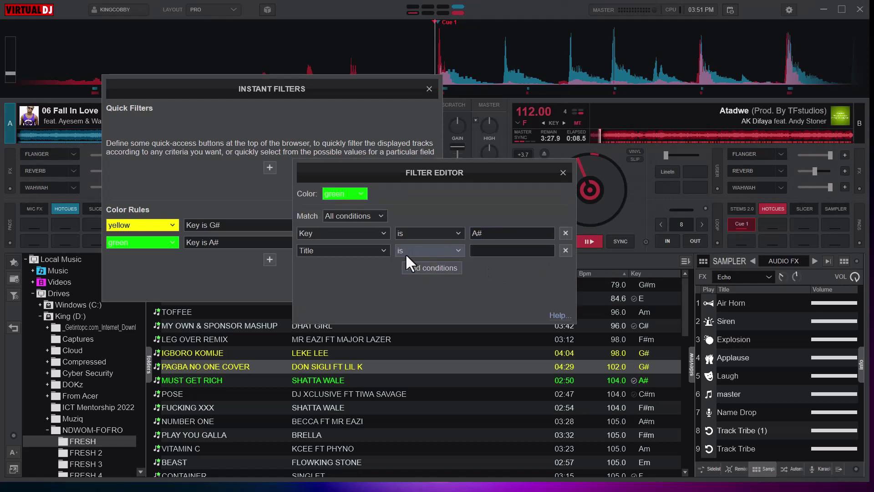
left_click(371, 254)
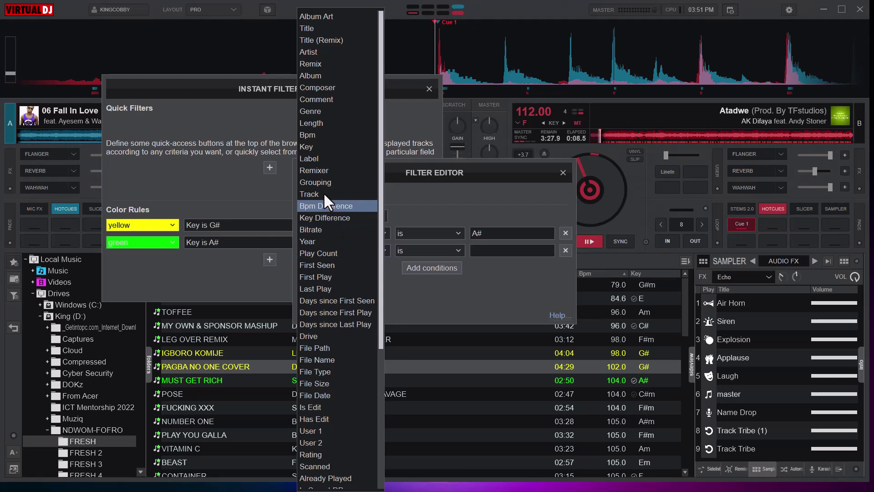
left_click(318, 137)
left_click(459, 248)
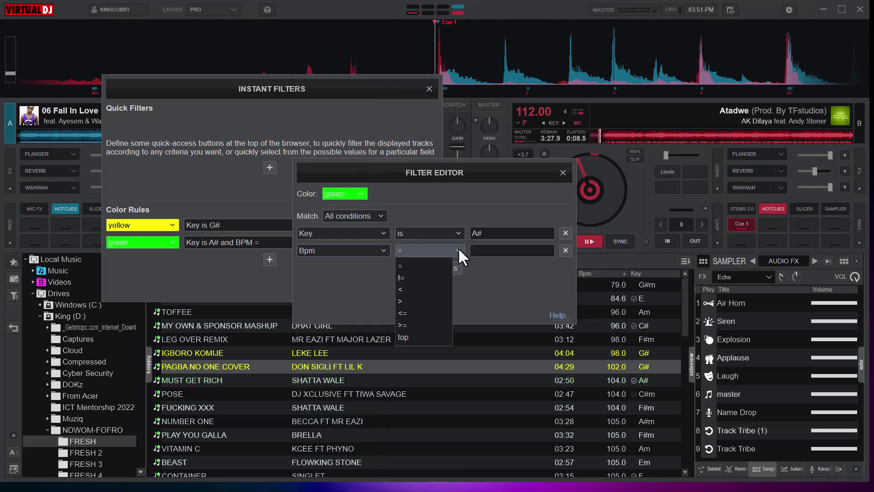
left_click(408, 313)
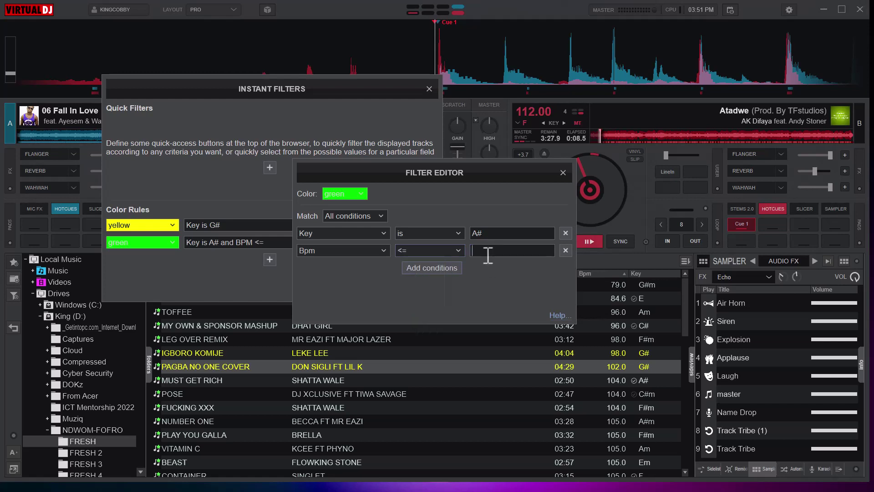
left_click(455, 250)
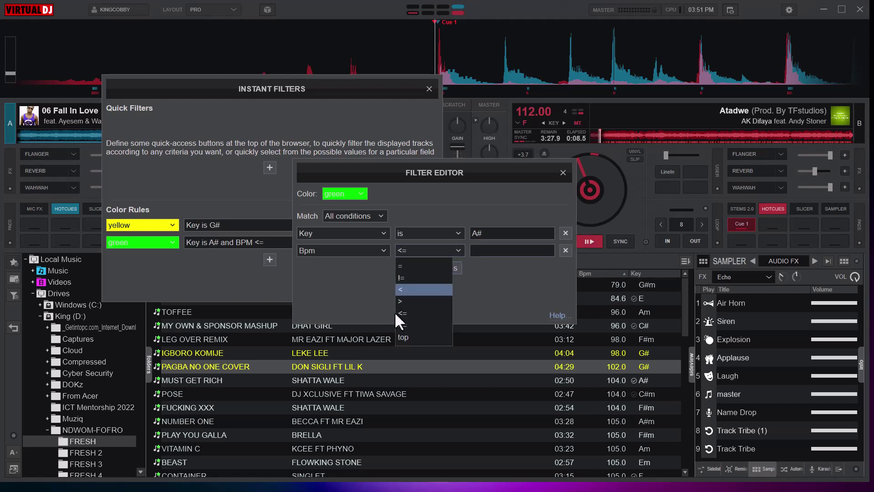
left_click(405, 324)
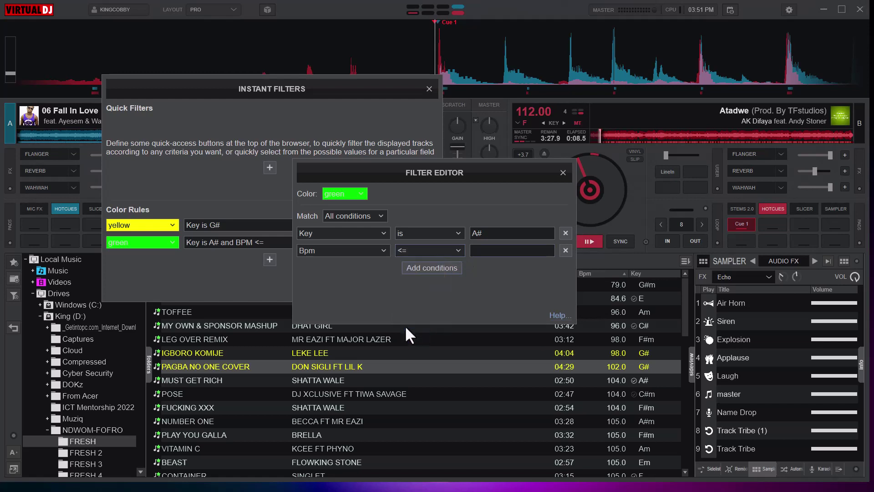
left_click(505, 251)
type("100")
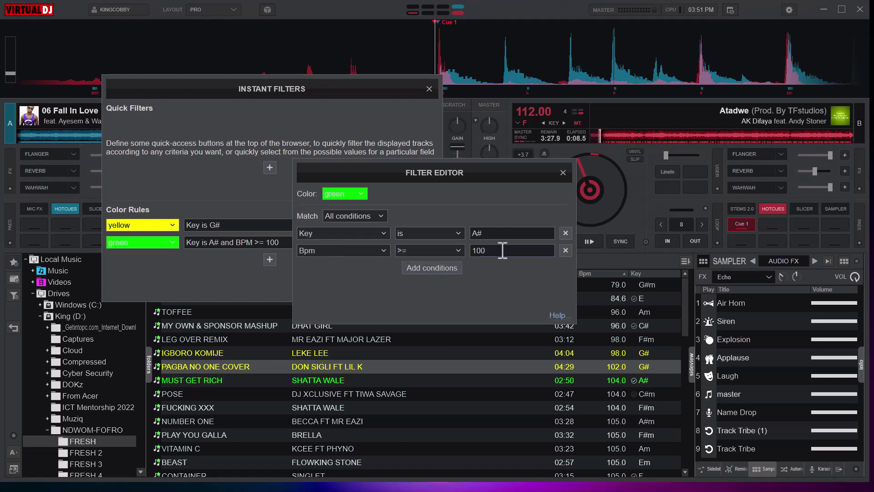
Add a third, blue colour rule with the condition Bpm >= 102
left_click(558, 179)
left_click(270, 259)
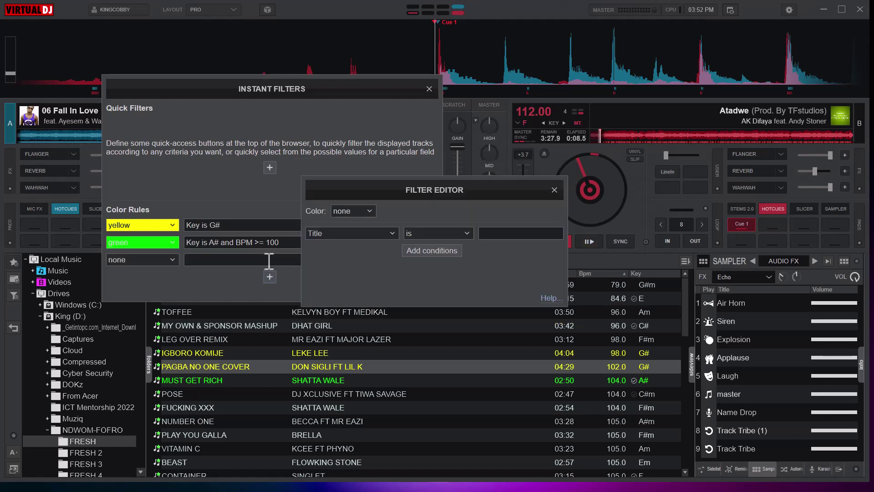
left_click(376, 232)
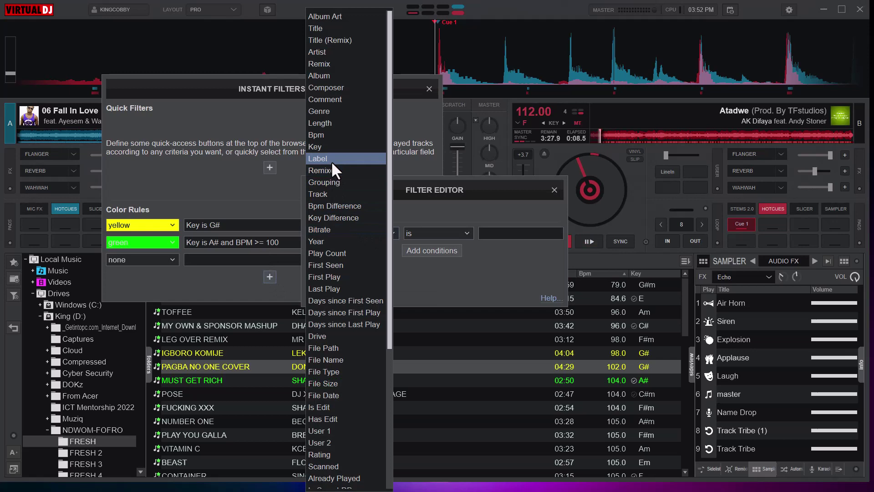
left_click(321, 137)
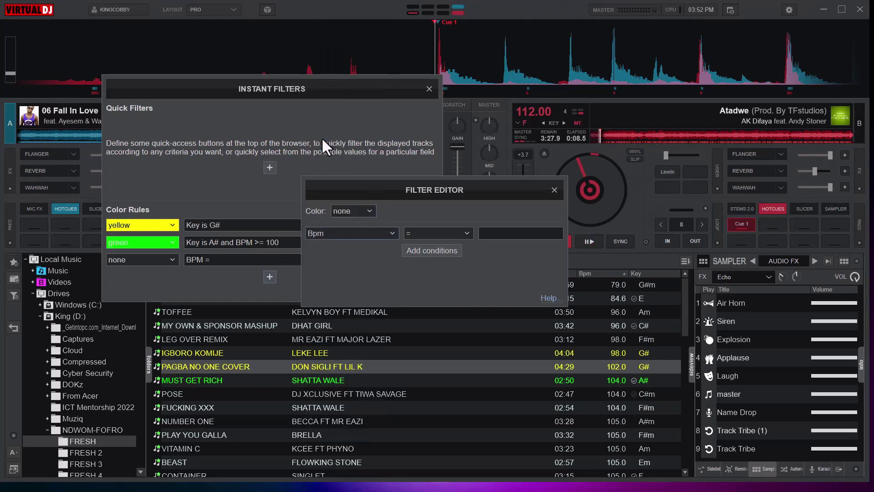
left_click(465, 231)
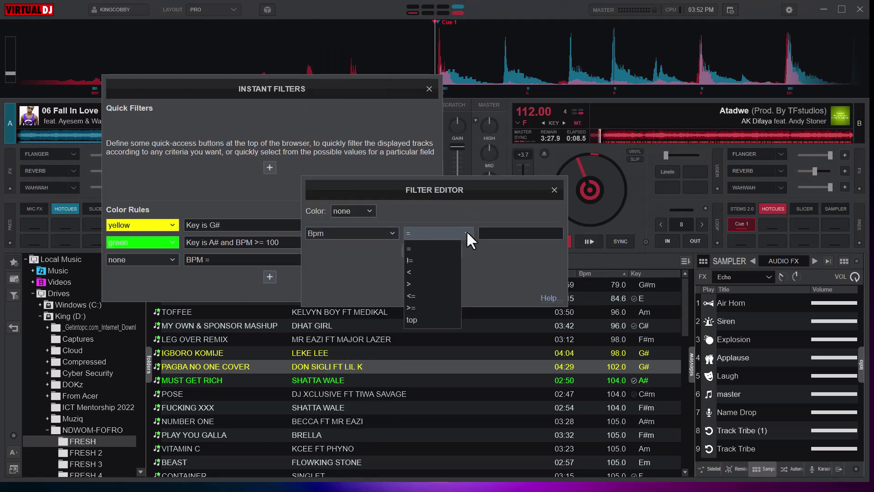
left_click(414, 306)
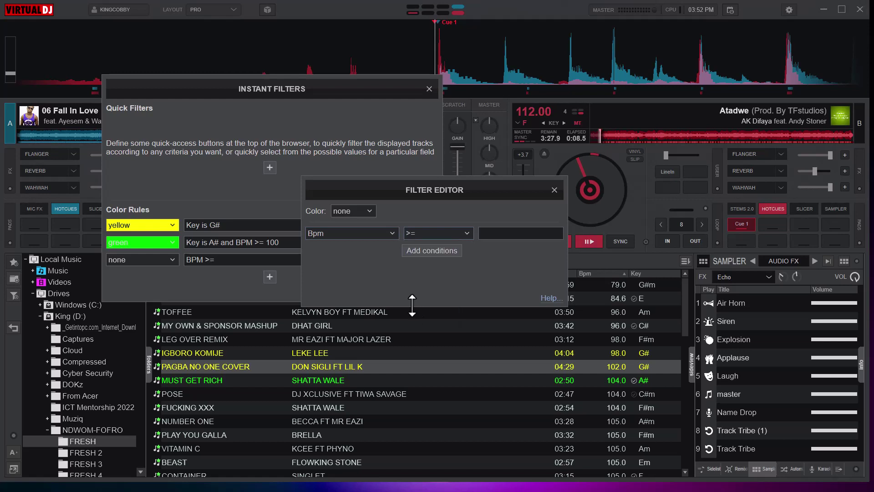
left_click(507, 231)
type("102")
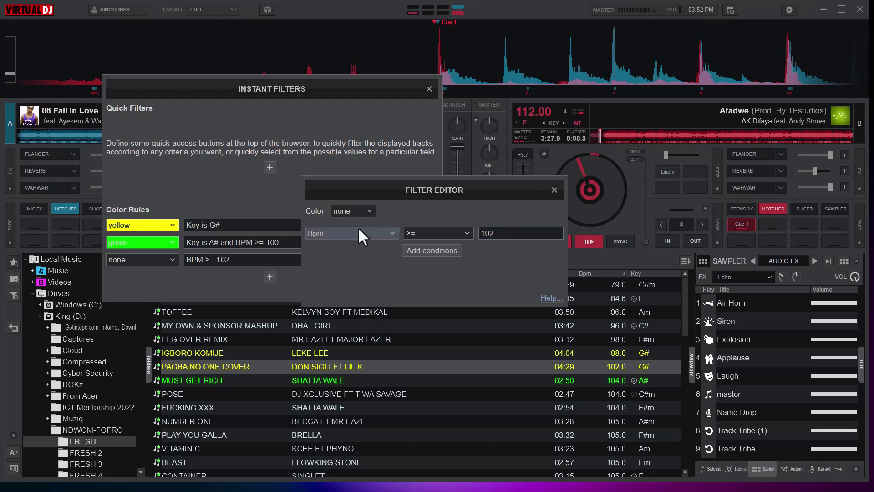
left_click(363, 211)
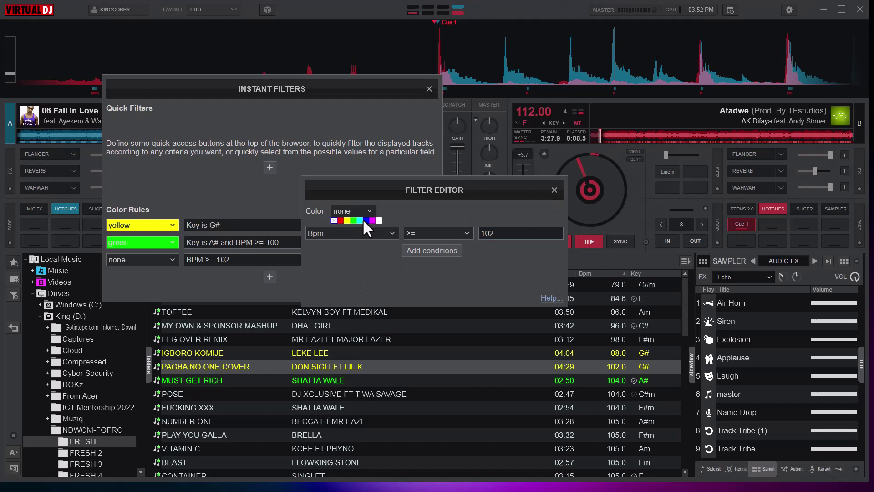
left_click(364, 219)
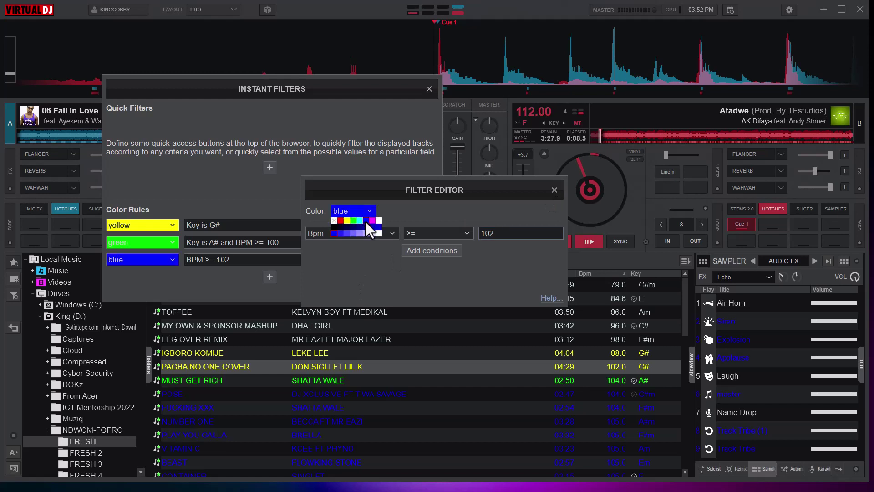
left_click(554, 189)
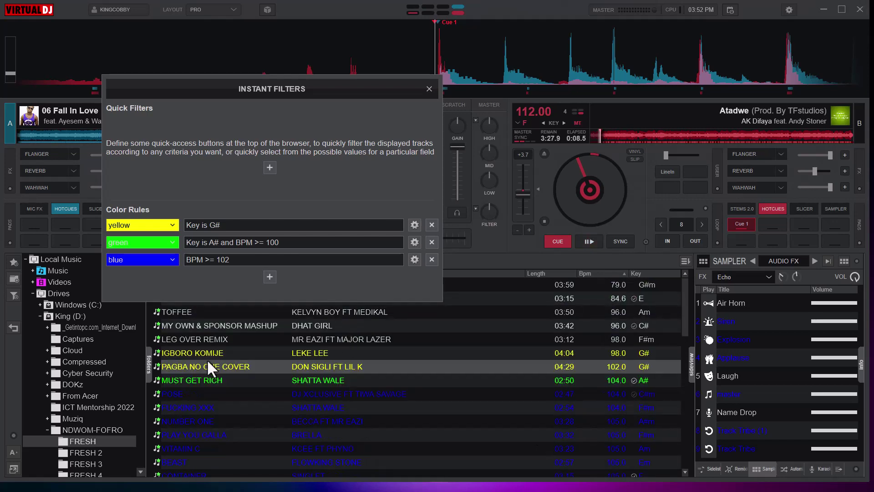
Add a magenta colour rule with the condition Bpm < 100
left_click(270, 276)
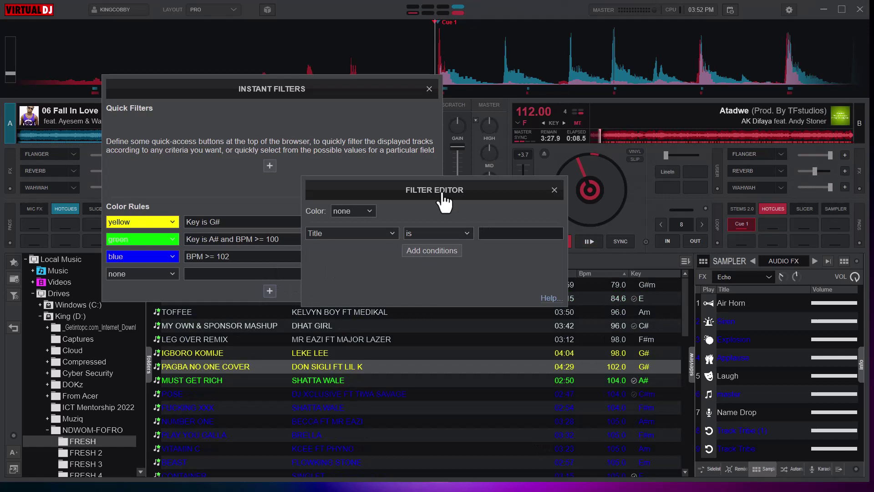
left_click_drag(444, 201, 282, 142)
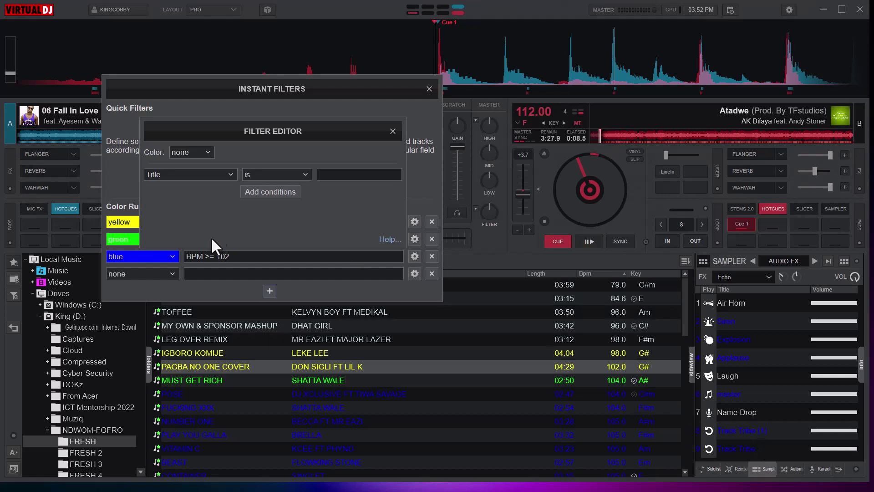
left_click(198, 173)
left_click(192, 153)
left_click(211, 162)
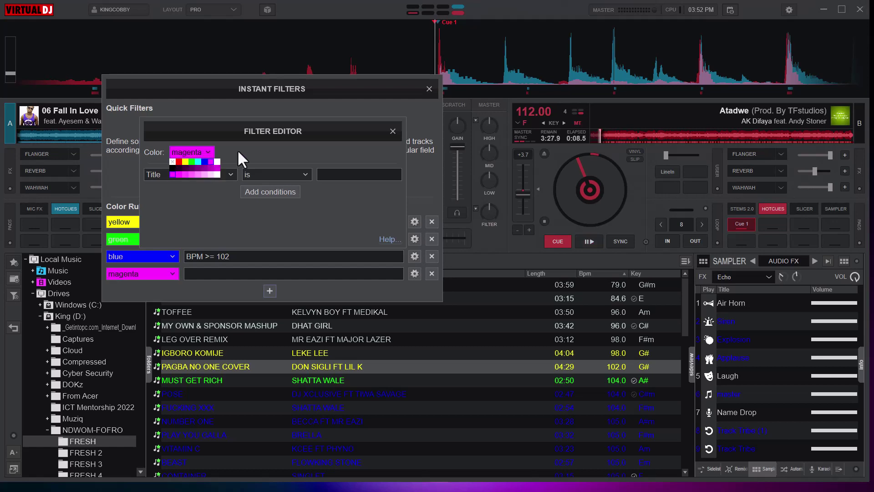
left_click(173, 152)
left_click(223, 177)
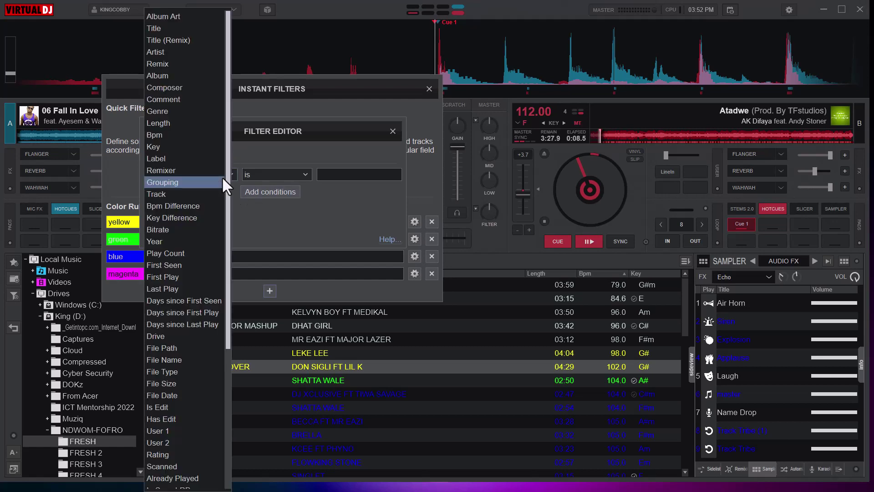
left_click(155, 135)
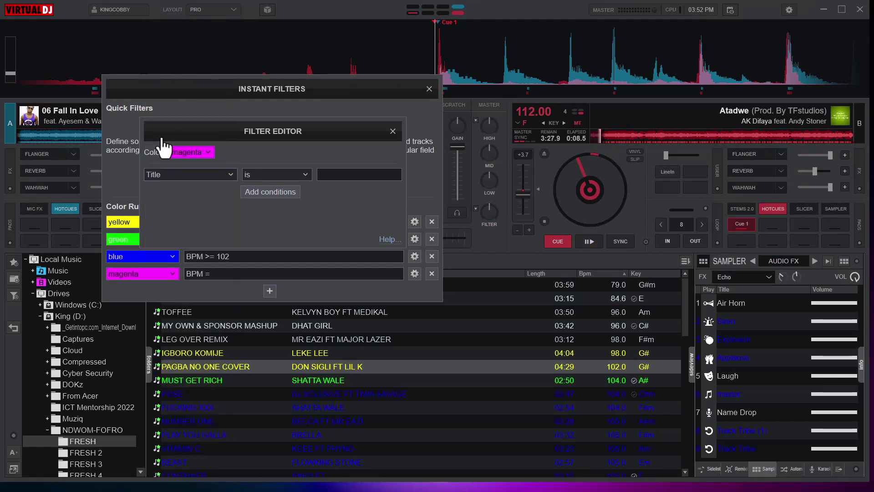
left_click(300, 174)
left_click(248, 213)
left_click(337, 175)
type("1")
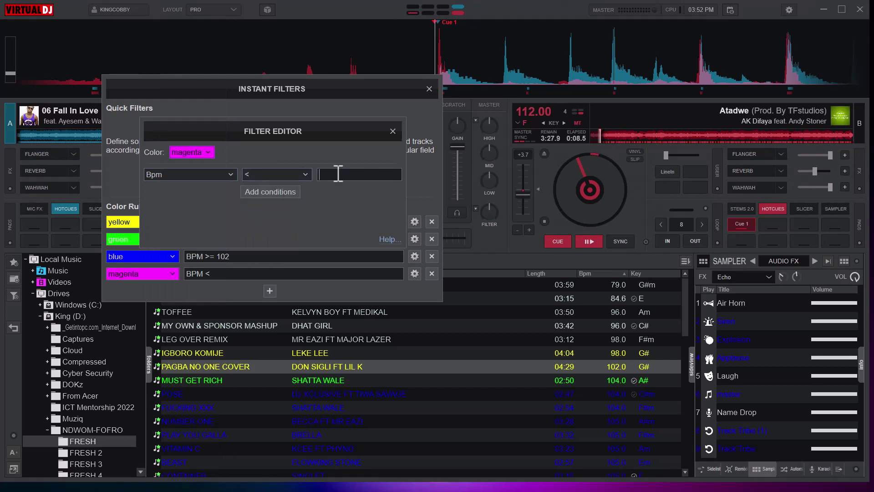
type("00")
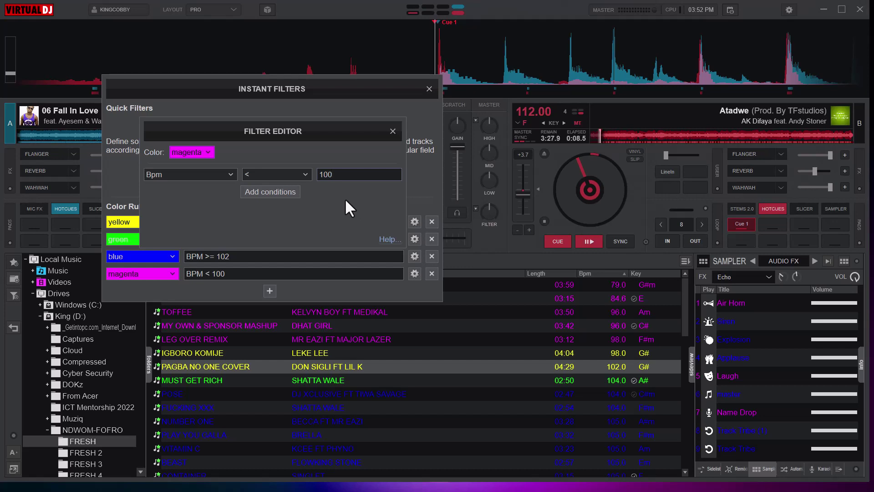
Close the rule editor so the magenta Bpm < 100 rule takes effect
left_click(393, 131)
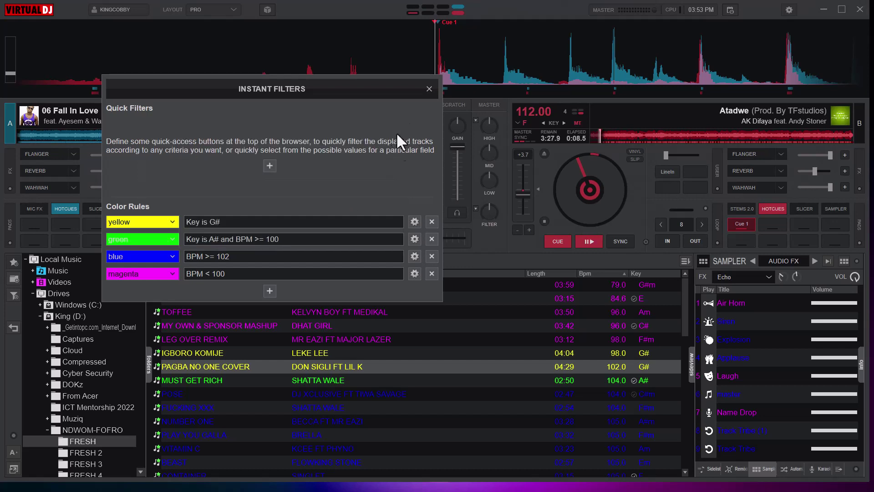
scroll(526, 364, "down", 4)
scroll(526, 378, "down", 3)
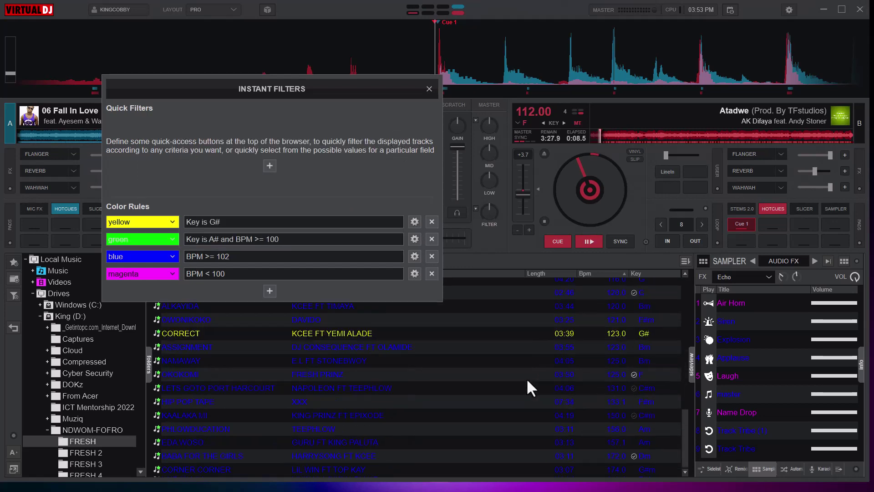
scroll(527, 379, "up", 7)
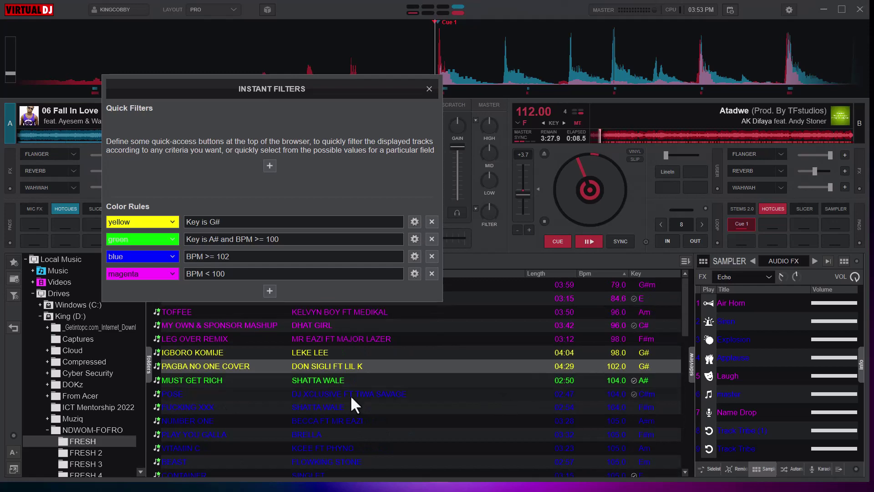
Show the FRESH 2 folder's tracks in their rule colours and move Instant Filters right
left_click(98, 452)
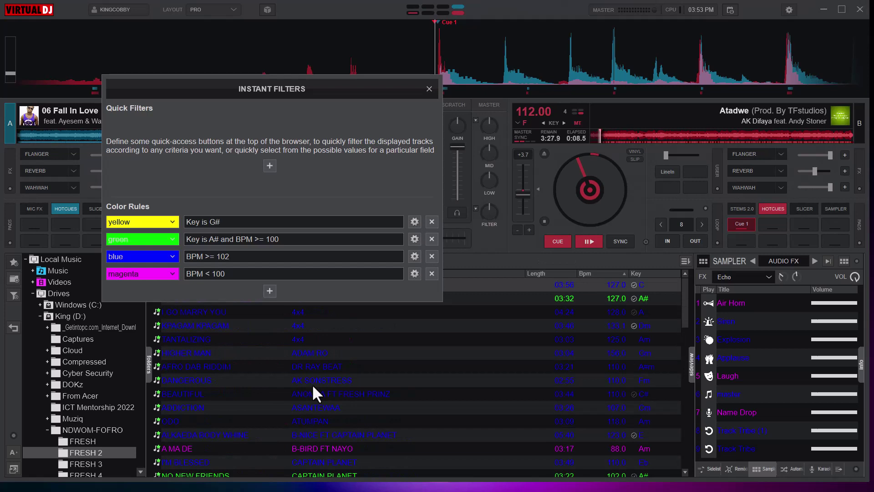
scroll(378, 394, "down", 8)
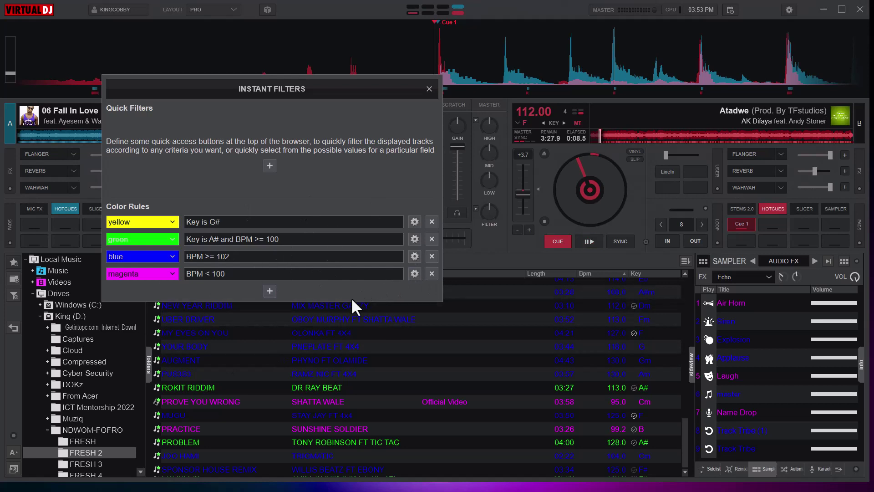
scroll(550, 396, "up", 4)
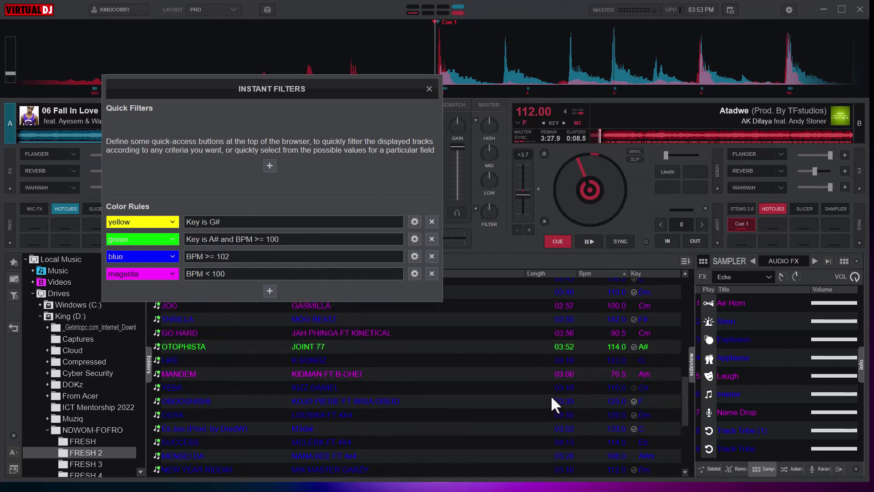
scroll(550, 395, "up", 4)
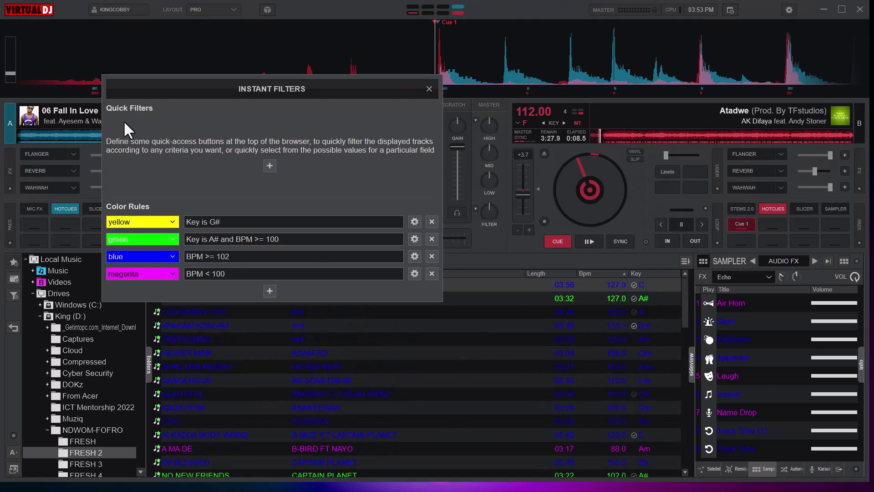
mouse_move(221, 88)
left_mouse_down()
mouse_move(451, 89)
mouse_move(233, 87)
left_mouse_up()
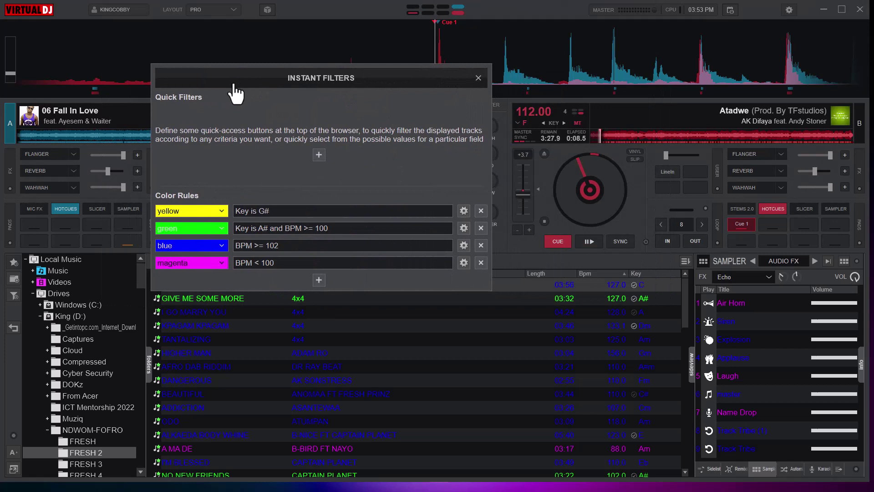
Add a new quick filter button, keeping its operator set to list
left_click(315, 153)
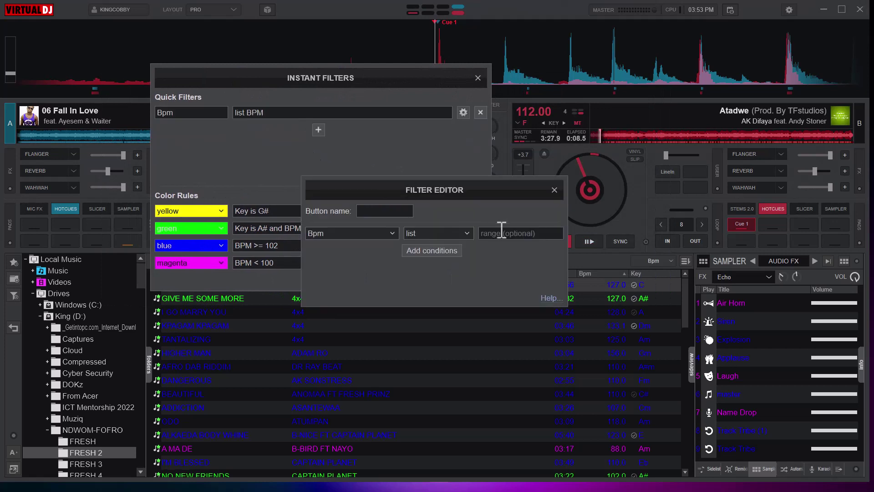
left_click(466, 233)
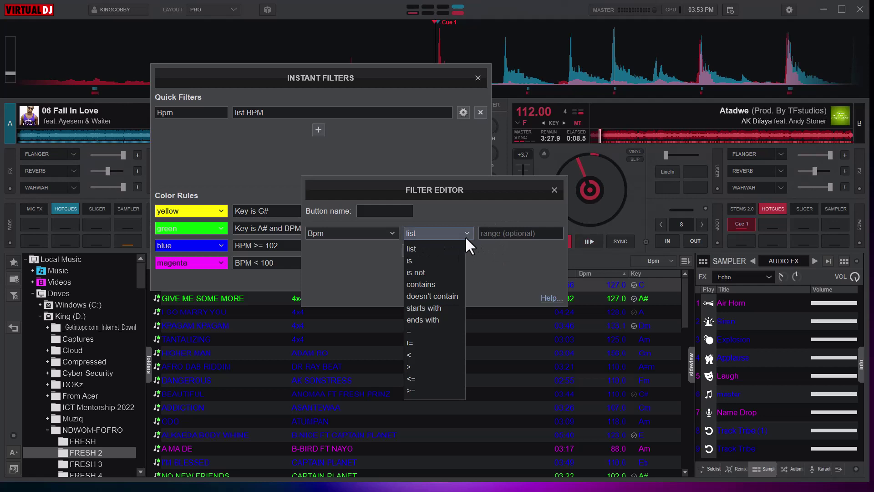
left_click(422, 249)
left_click(436, 237)
left_click(426, 250)
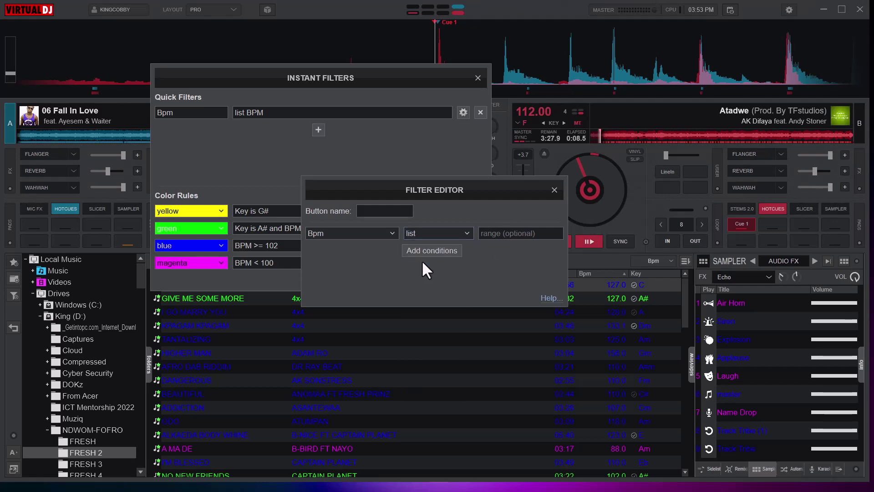
left_click(468, 233)
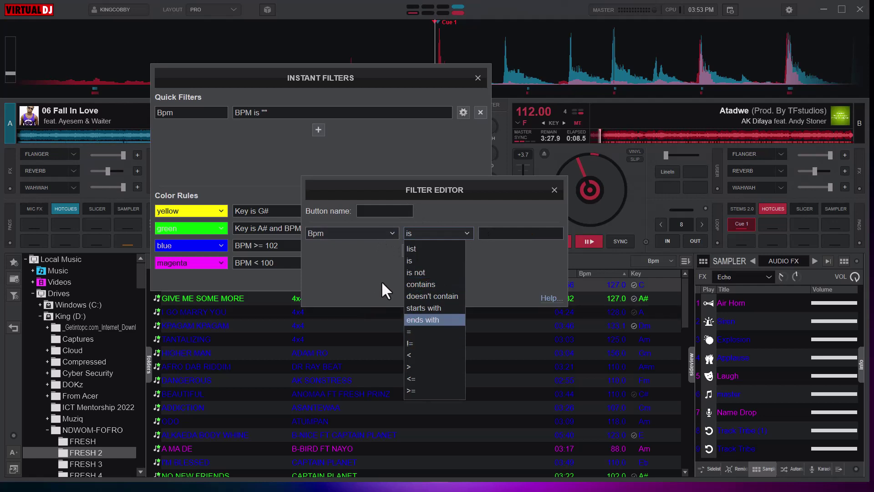
left_click(419, 248)
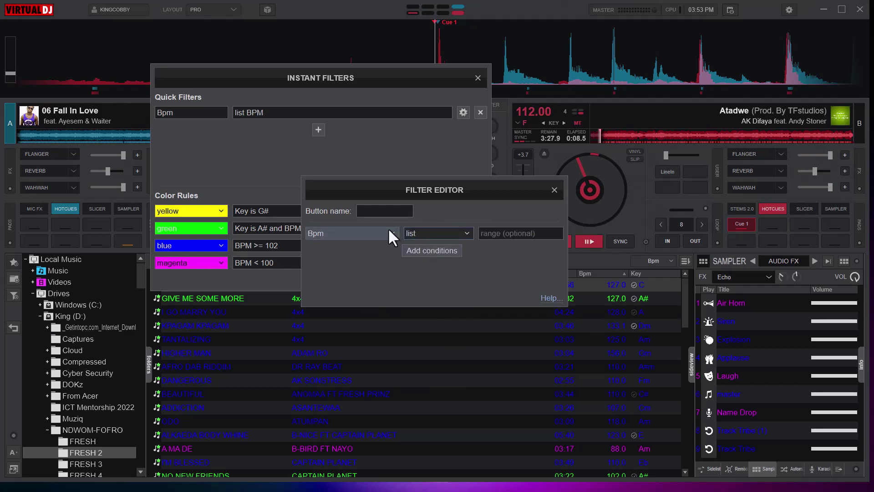
Name the quick filter BPM with range 5 and close the editor
left_click(382, 211)
type("B")
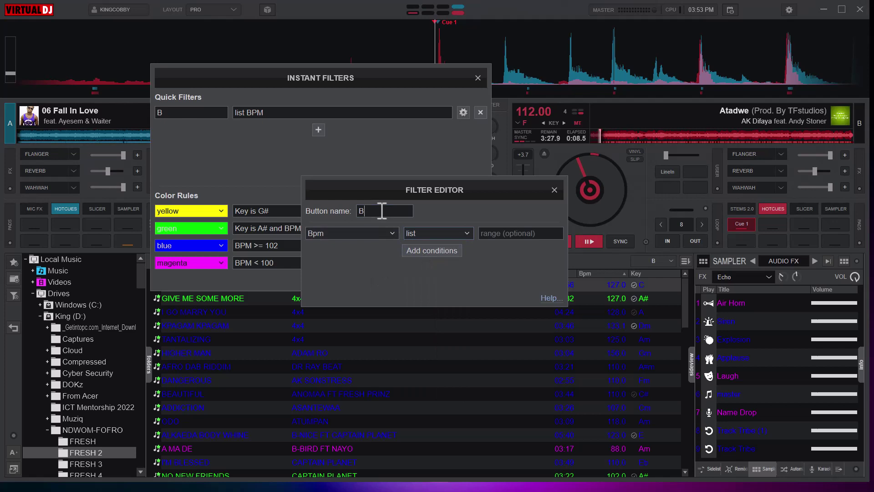
type("PM")
left_click(514, 233)
type("5")
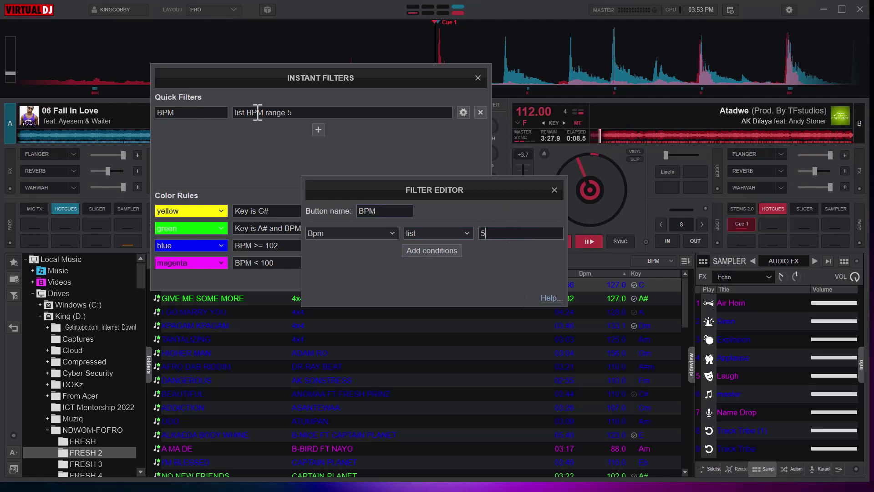
left_click(553, 190)
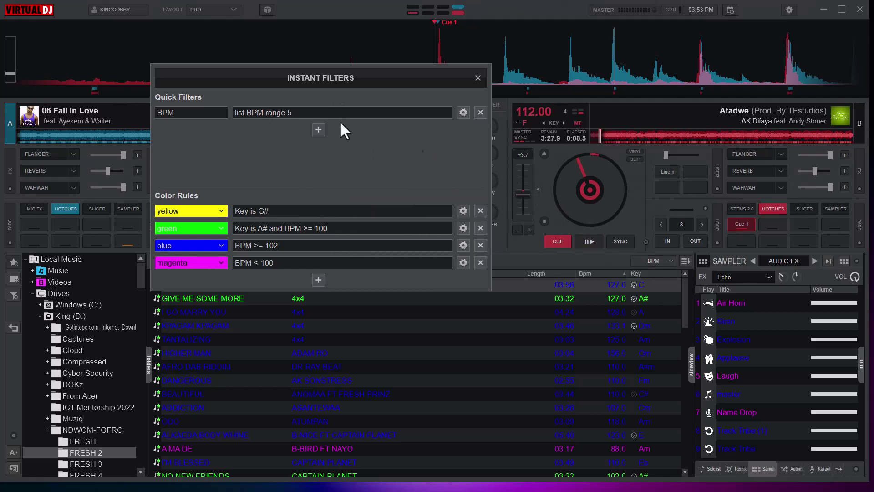
left_click_drag(395, 112, 323, 93)
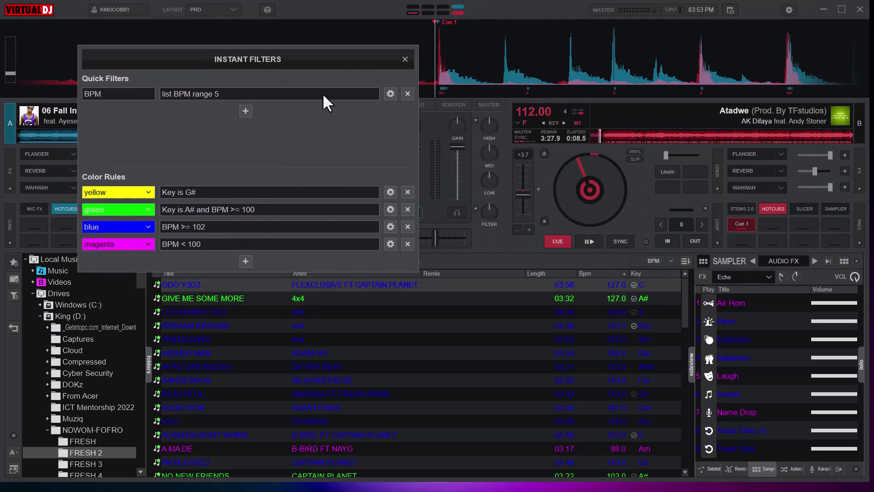
left_click(669, 262)
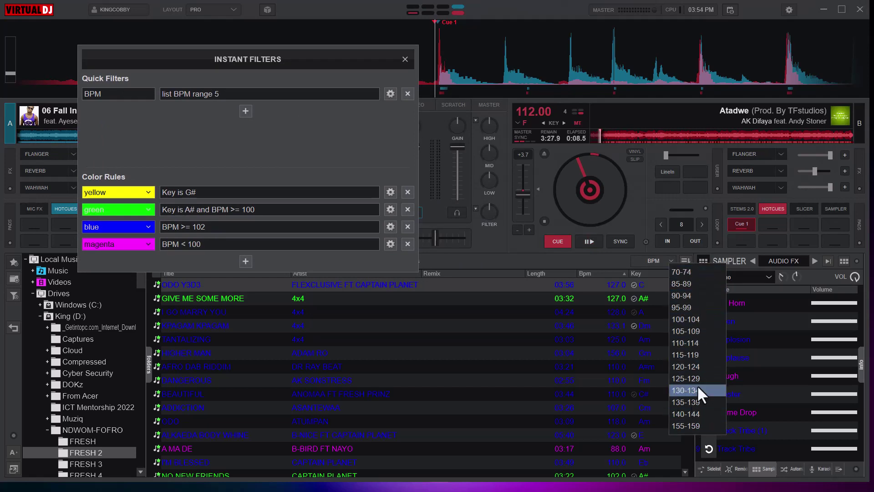
left_click(680, 273)
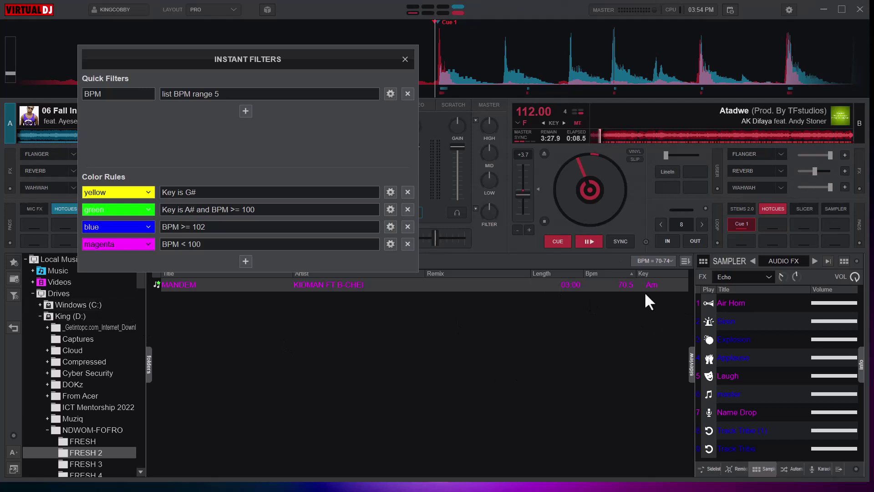
left_click(665, 263)
left_click(664, 262)
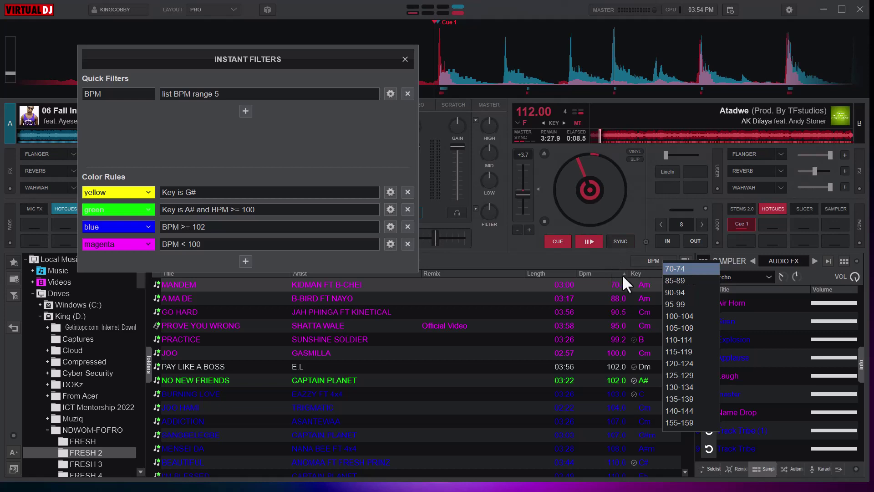
left_click(679, 317)
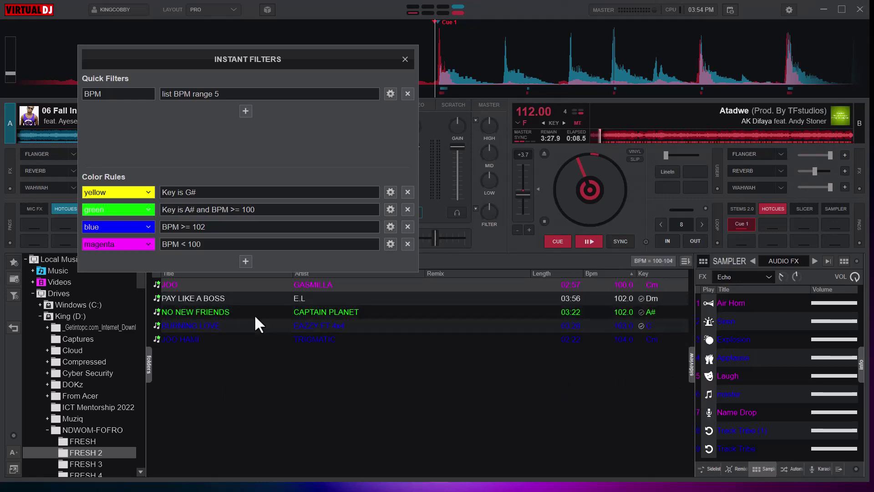
left_click(668, 258)
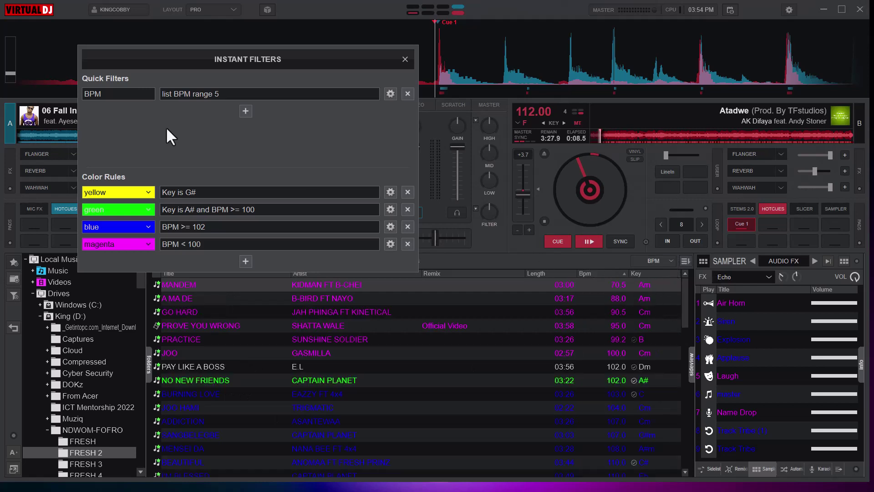
Add a Bpm quick filter with range 10 and rename it BPM-10
left_click(245, 111)
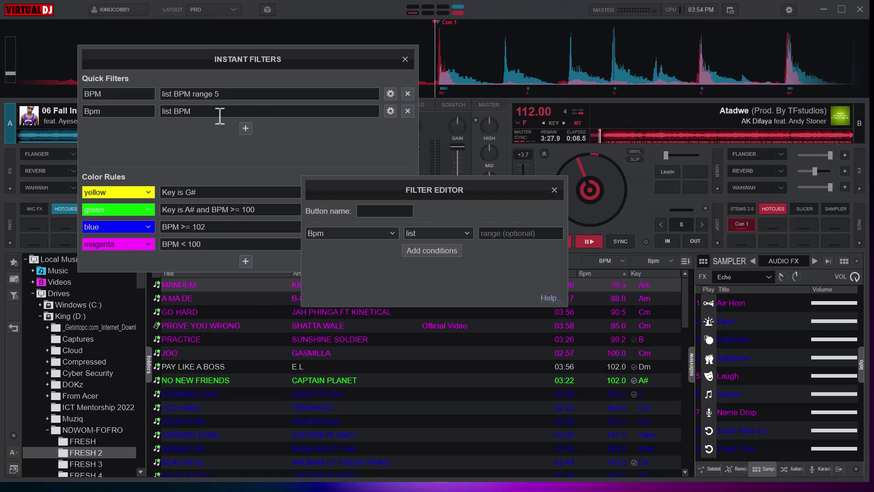
left_click(391, 111)
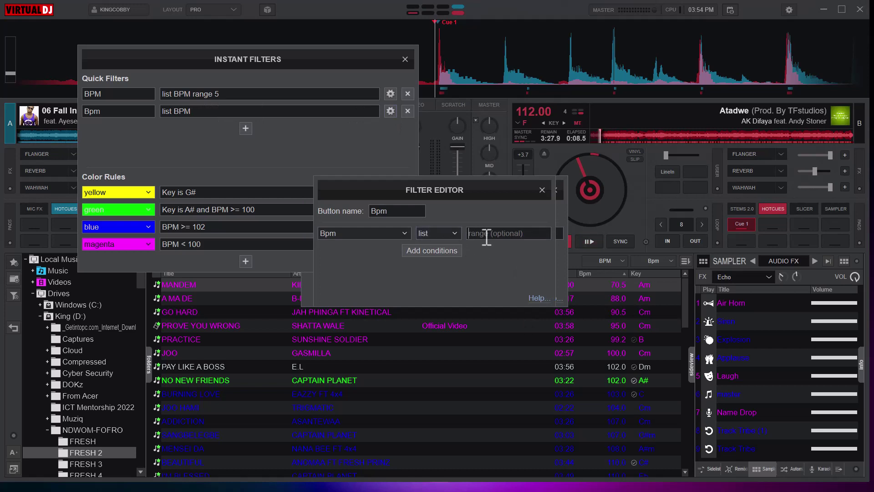
type("10")
left_click(542, 189)
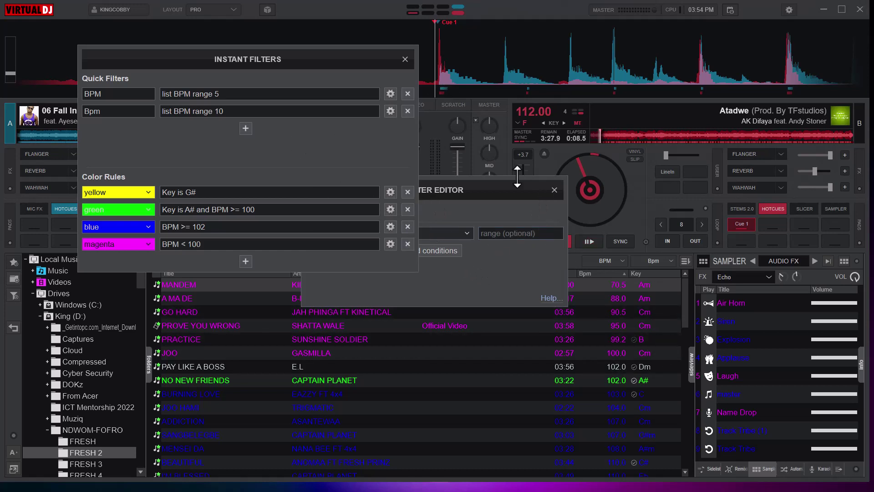
left_click(507, 195)
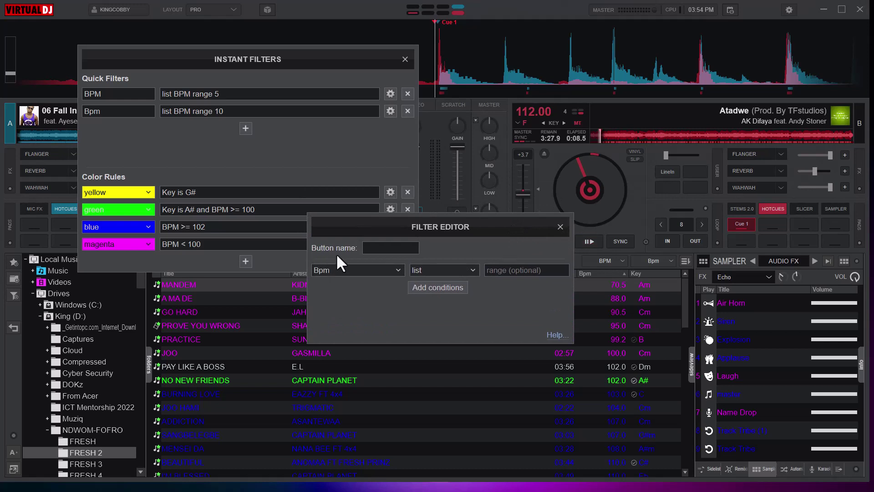
left_click(561, 226)
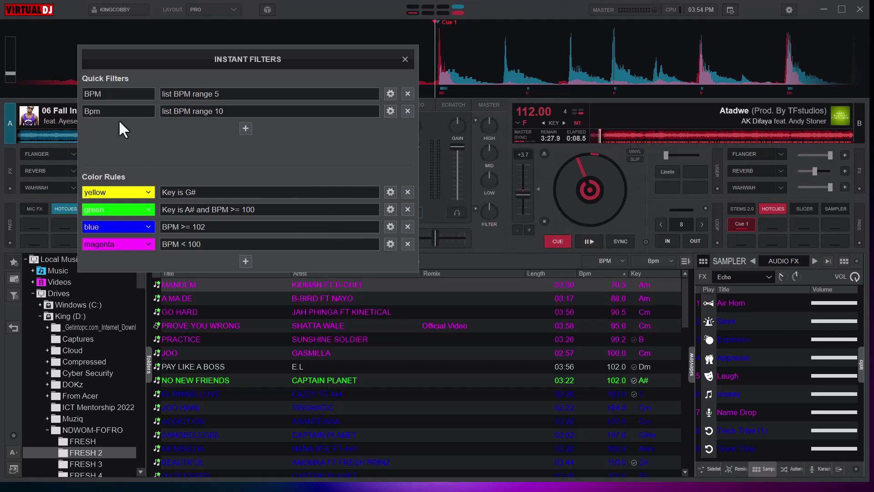
double_click(92, 112)
type("BPM-10")
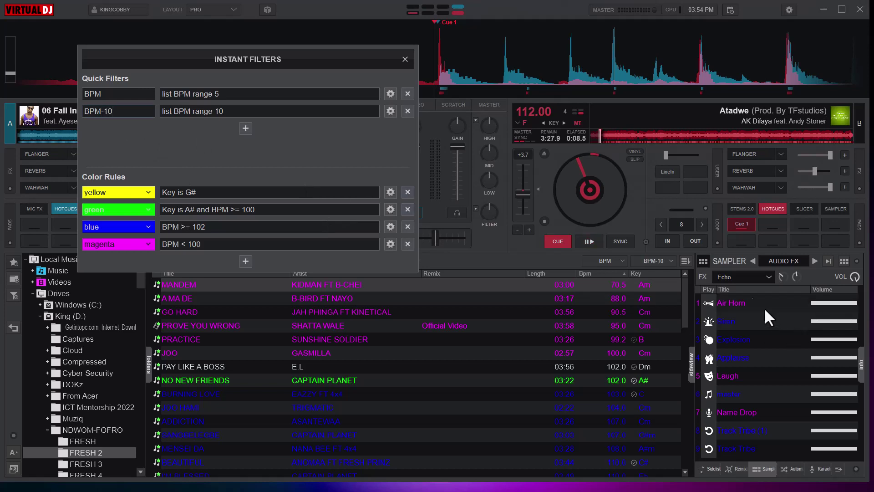
left_click(670, 261)
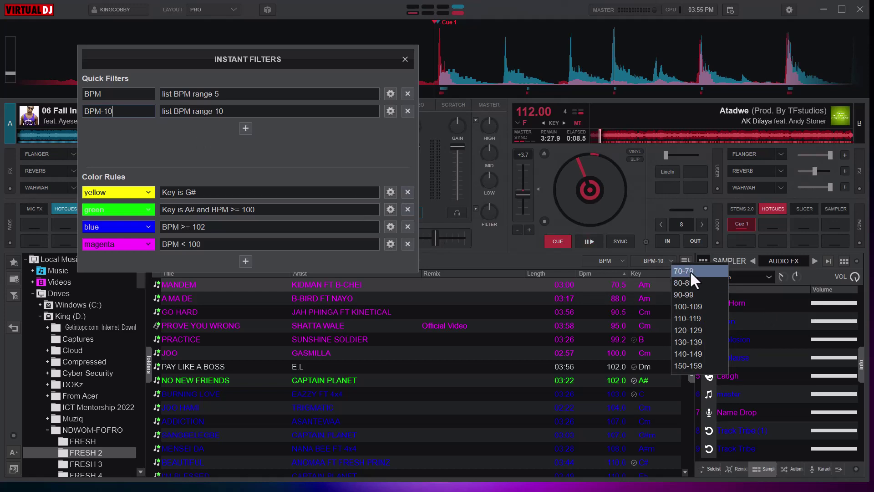
left_click(619, 261)
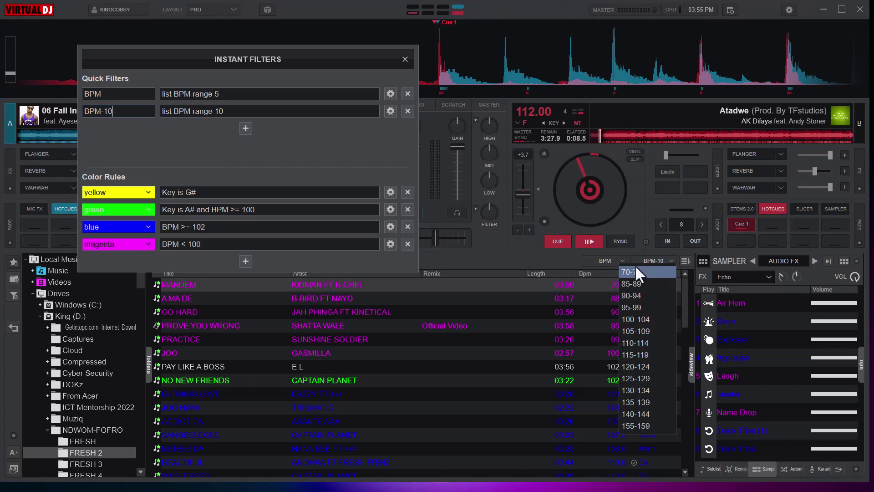
left_click(659, 259)
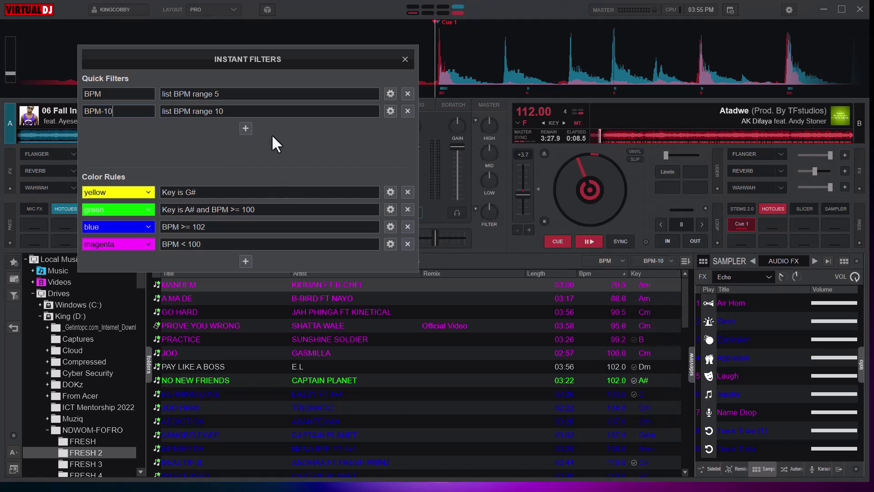
Add a quick filter on the Year field with a range of 2
left_click(246, 128)
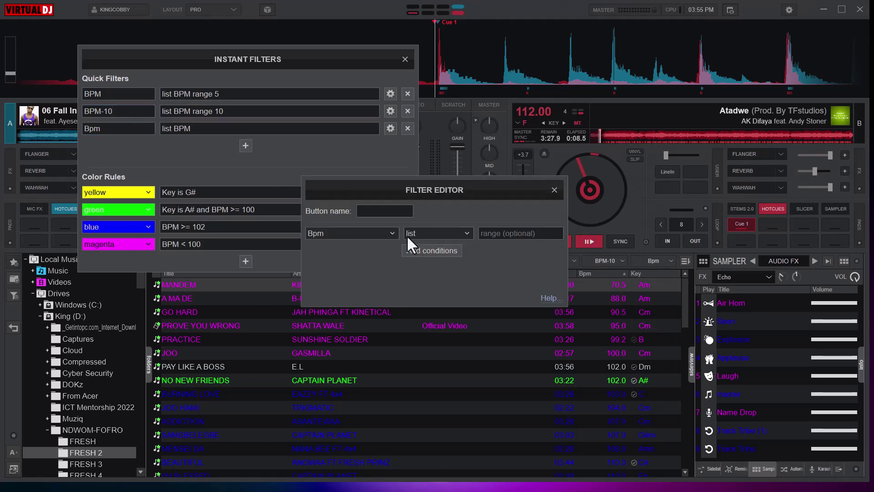
left_click(384, 234)
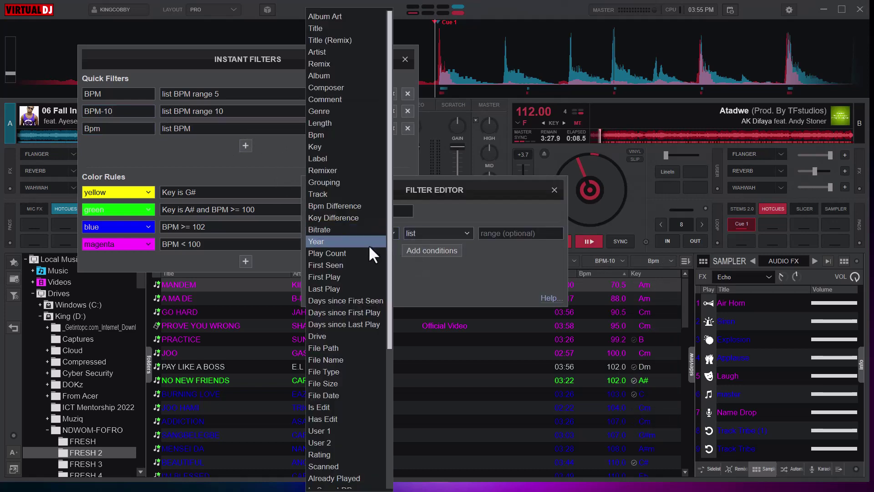
left_click(331, 242)
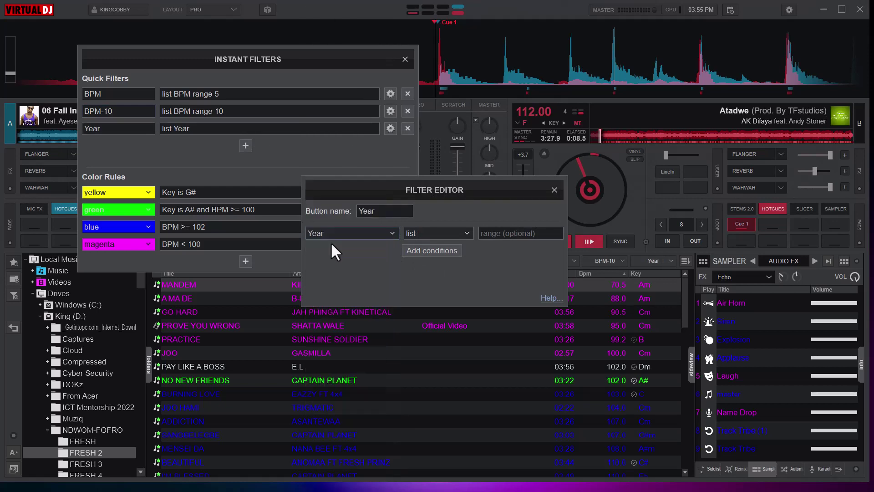
left_click(465, 234)
left_click(519, 232)
type("2")
left_click(555, 190)
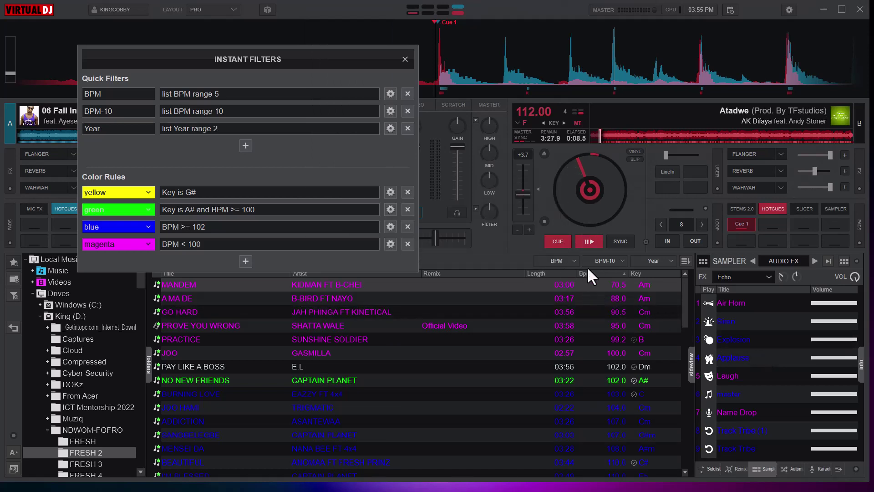
left_click(667, 260)
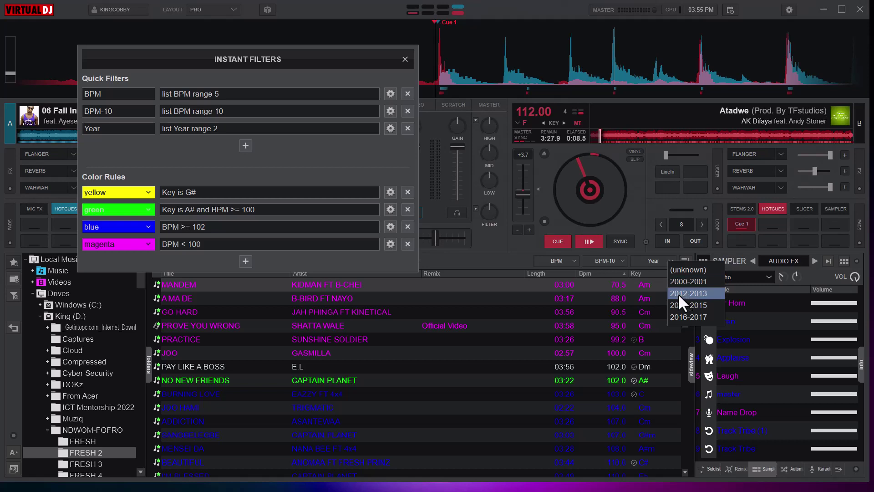
key("Down")
key("Down")
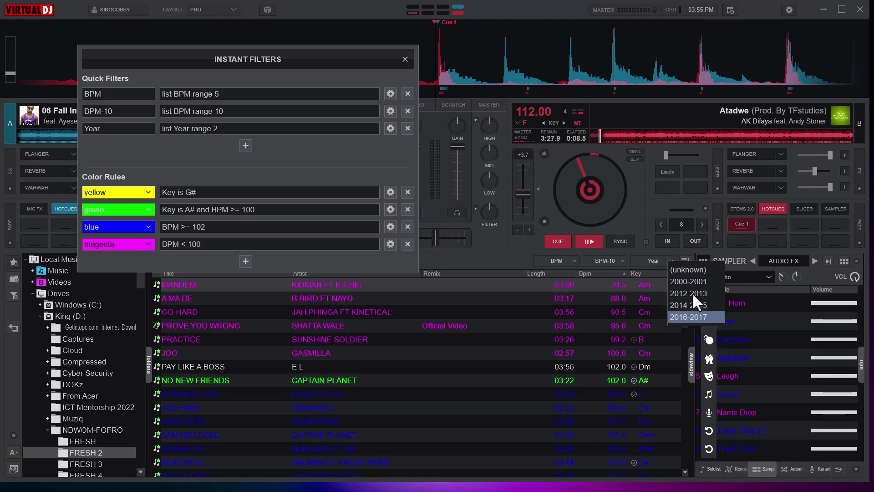
key("Up")
key("Up")
key("Up")
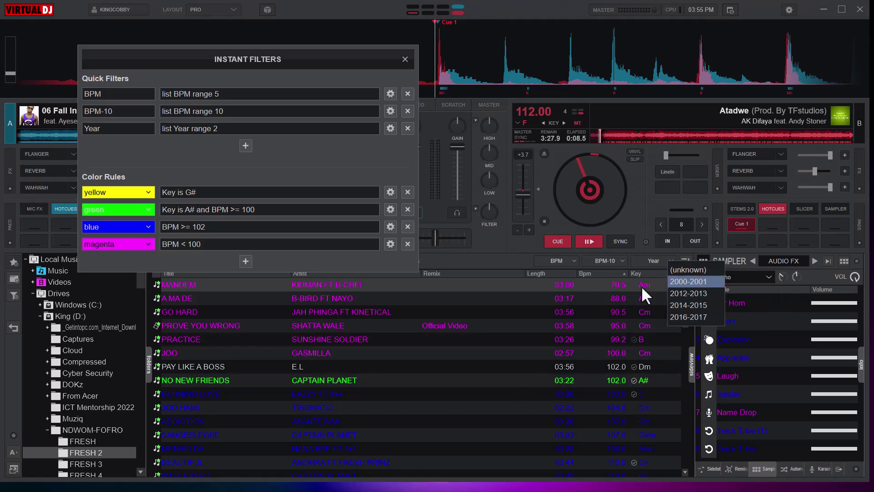
key("Up")
left_click(319, 149)
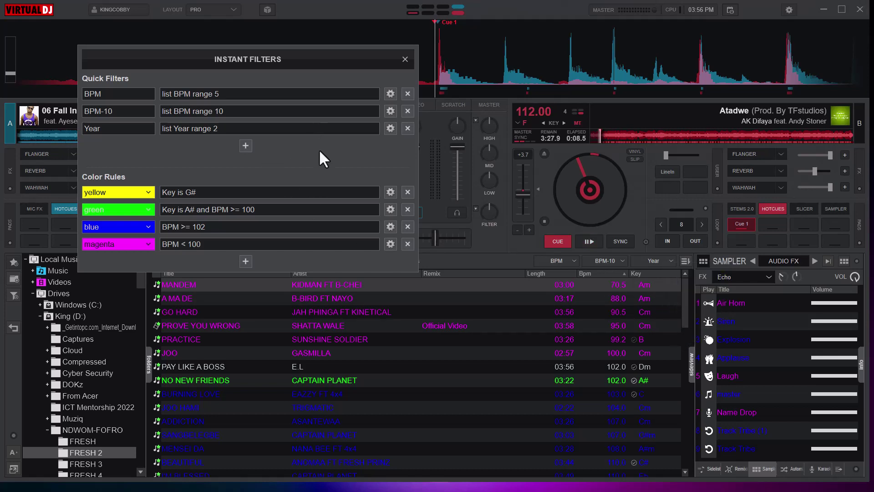